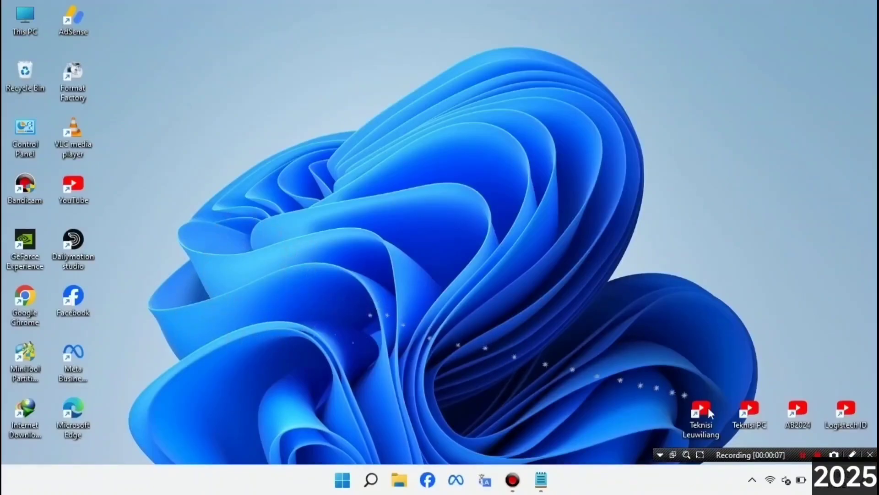
Step: Check the computer's Wi-Fi connection in the quick settings
left_click(777, 479)
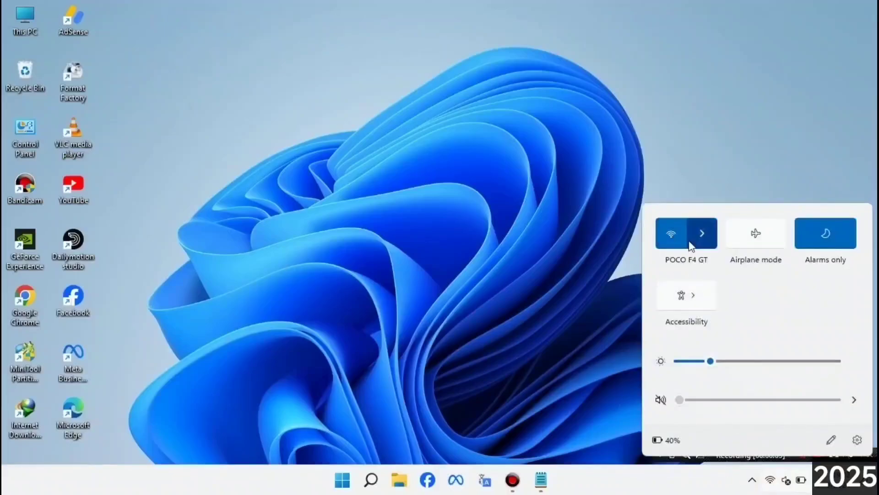
left_click(499, 289)
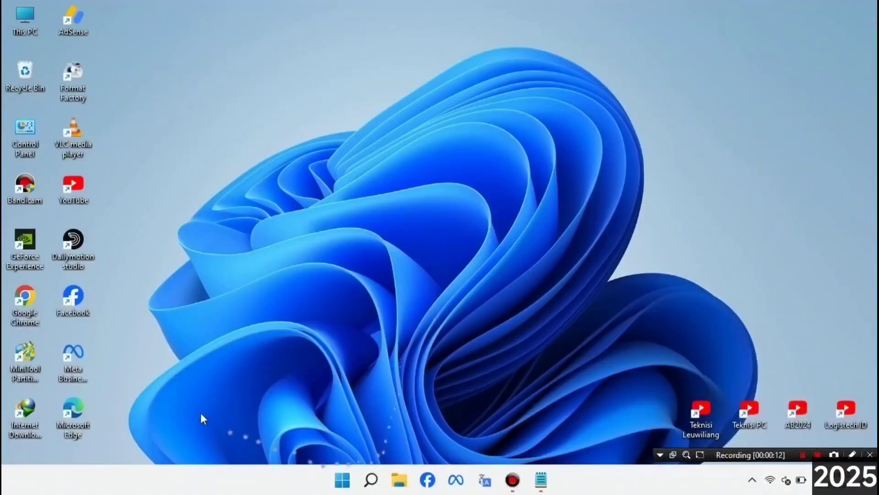
Step: Open Google Chrome and search for "DOWNLOAD DRIVER LAPTOP LENOVO"
double_click(28, 308)
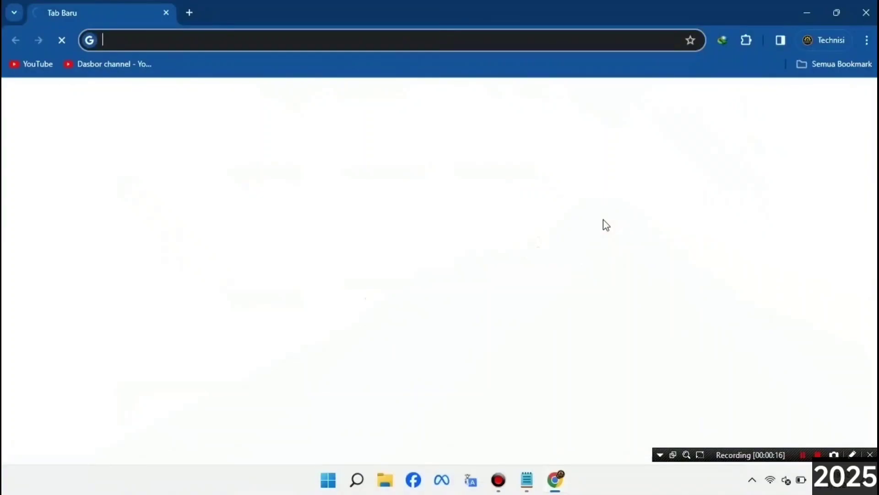
left_click(160, 39)
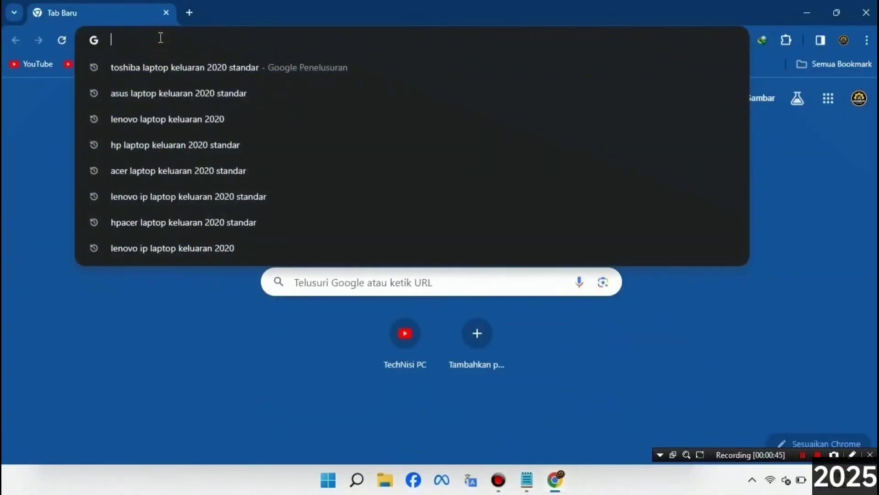
type("DOWNLOAD D")
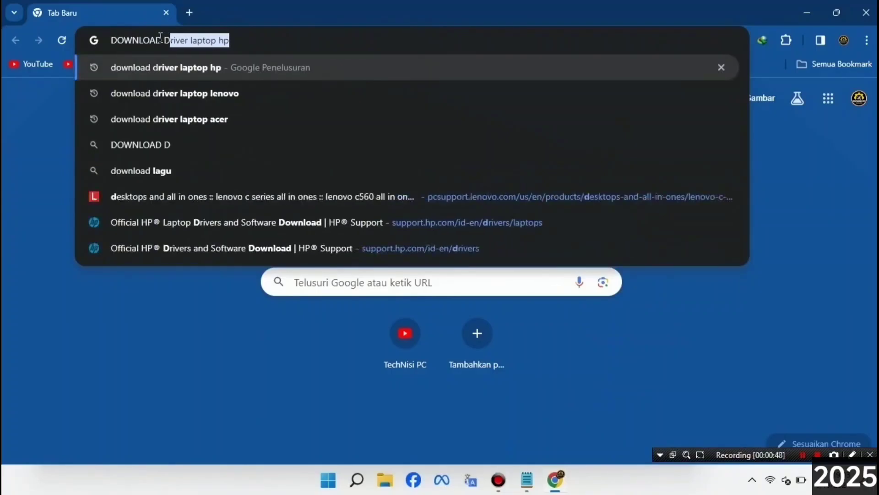
type("RIV")
type("ER ")
type("LA")
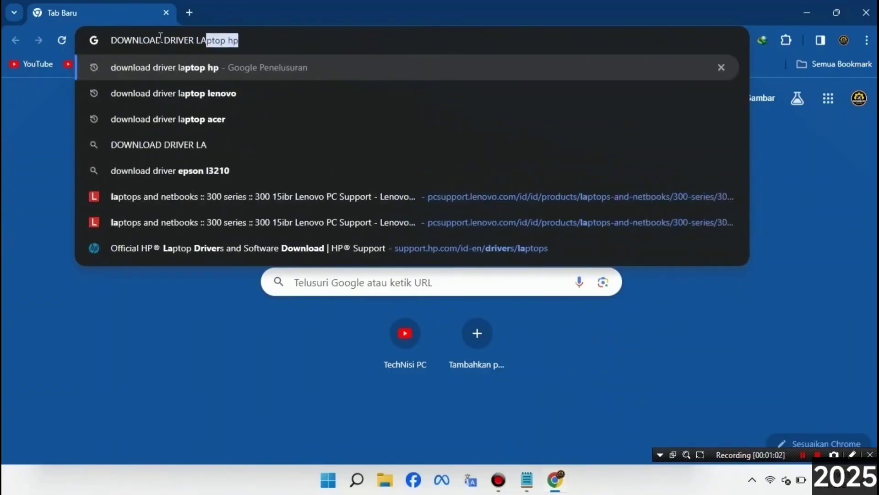
type("PTOP LENOVO")
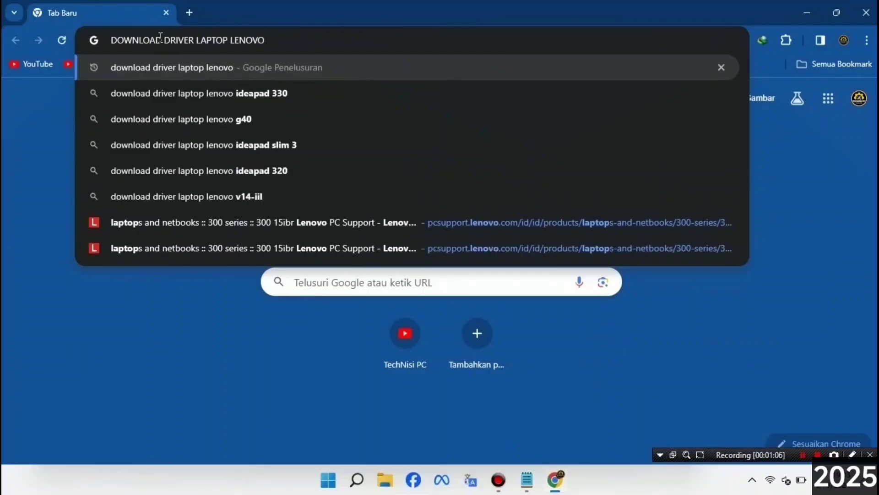
key("Return")
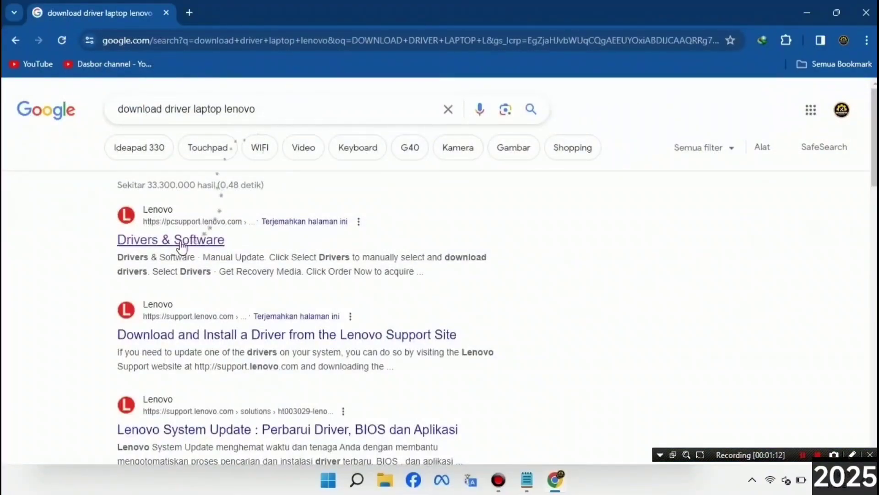
Step: Open Lenovo's Drivers & Software search result and change the product by browsing the catalog to Laptops
left_click(151, 239)
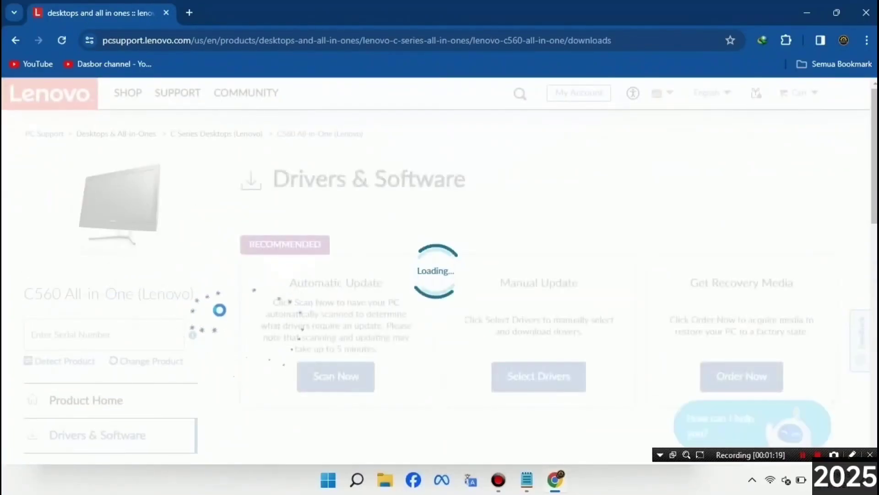
scroll(177, 338, "down", 1)
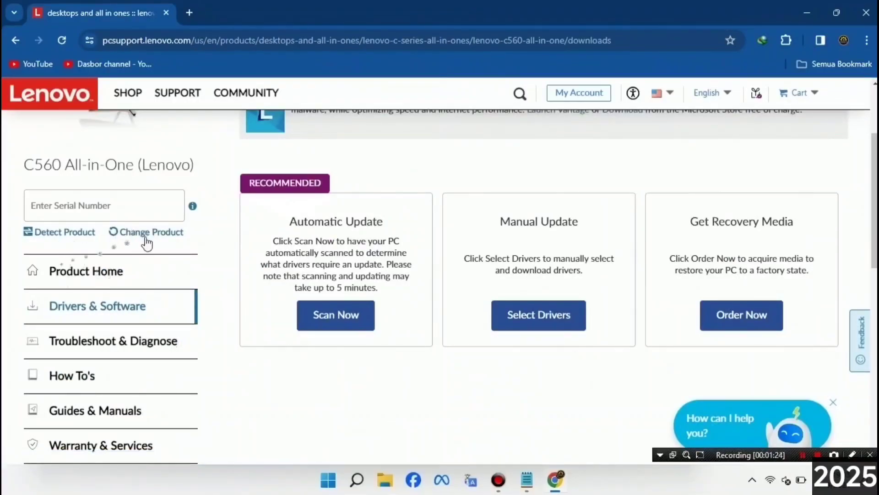
left_click(152, 234)
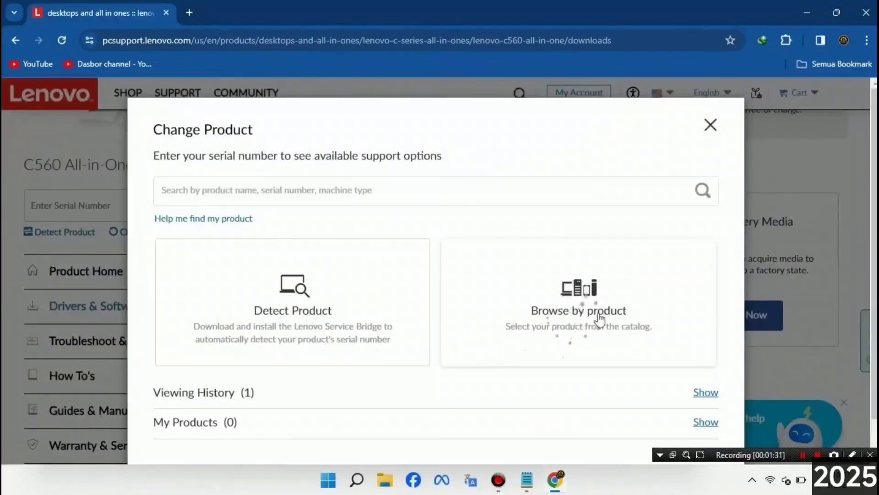
left_click(584, 298)
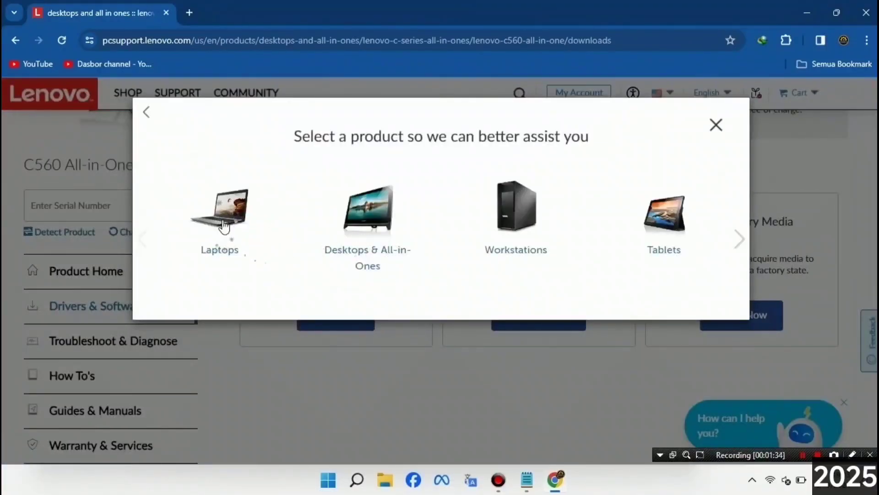
left_click(223, 221)
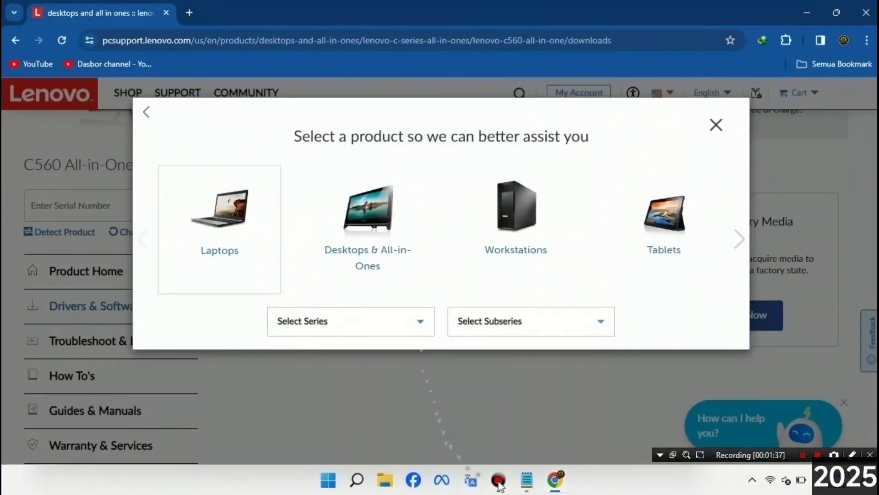
Step: Select the 3 Series Laptop (ideapad) series with the IdeaPad 3 14IAU7 Laptop subseries and submit the product choice
left_click(420, 328)
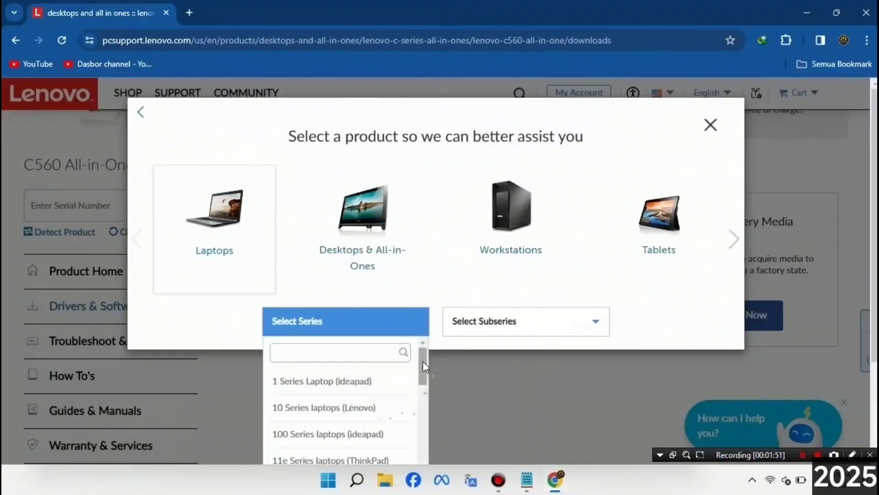
left_click_drag(422, 361, 422, 389)
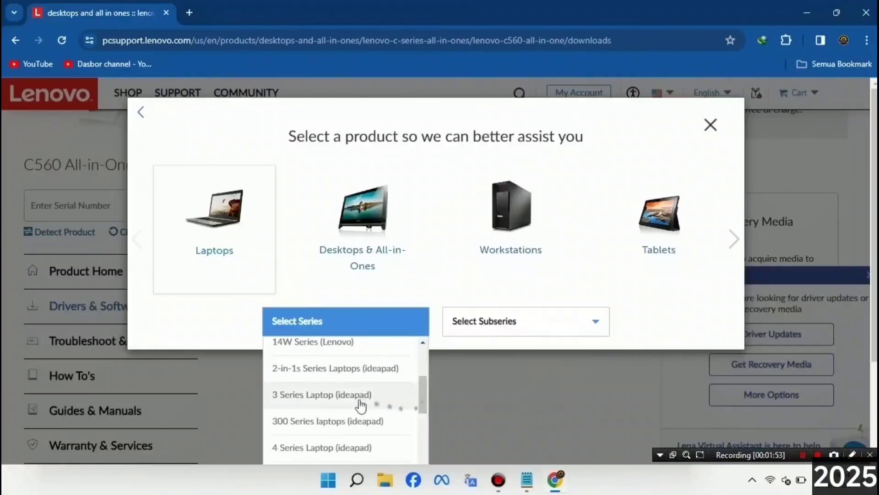
left_click(319, 402)
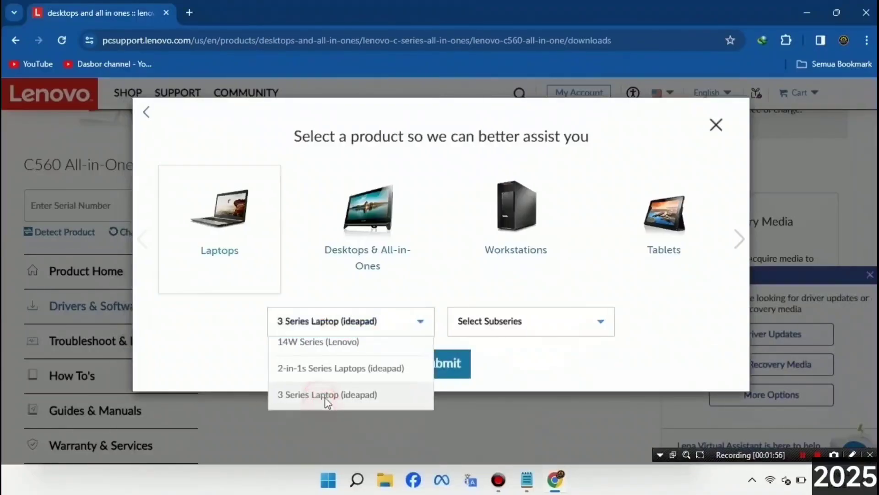
left_click(542, 324)
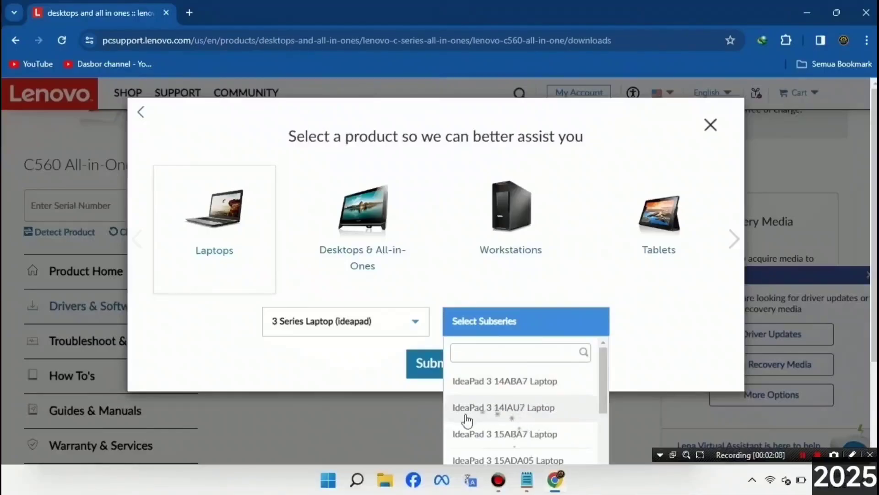
left_click(500, 414)
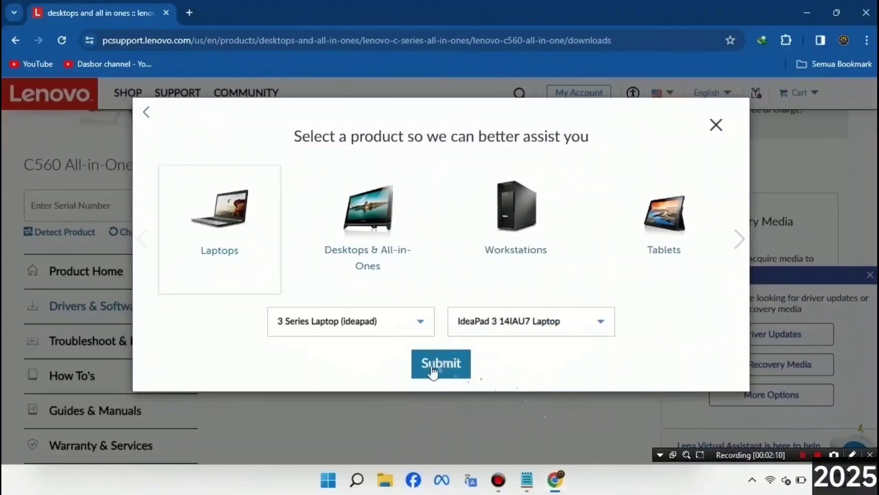
left_click(460, 362)
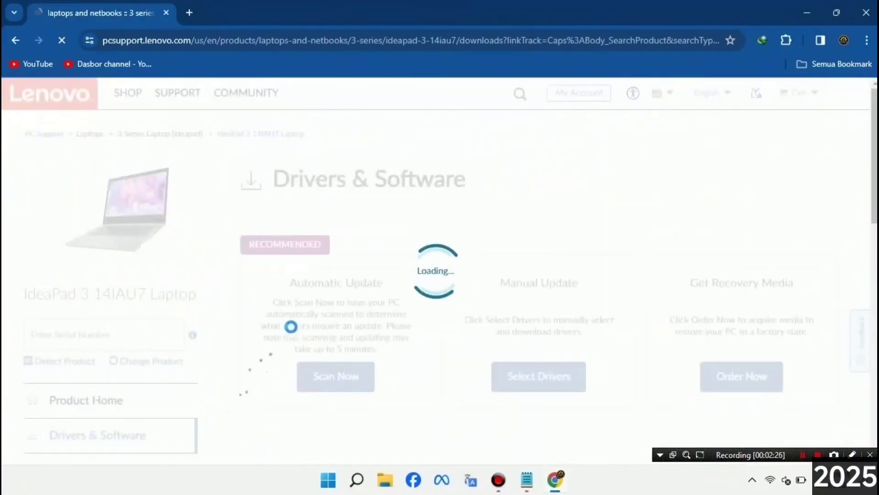
Step: Open the manual driver update list for the laptop and review the Operating Systems filter options
scroll(418, 331, "down", 3)
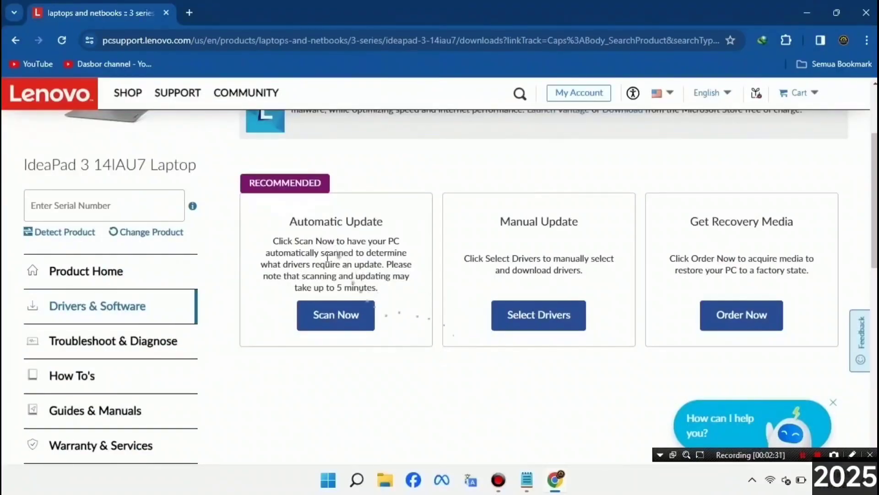
left_click(553, 322)
left_click(504, 257)
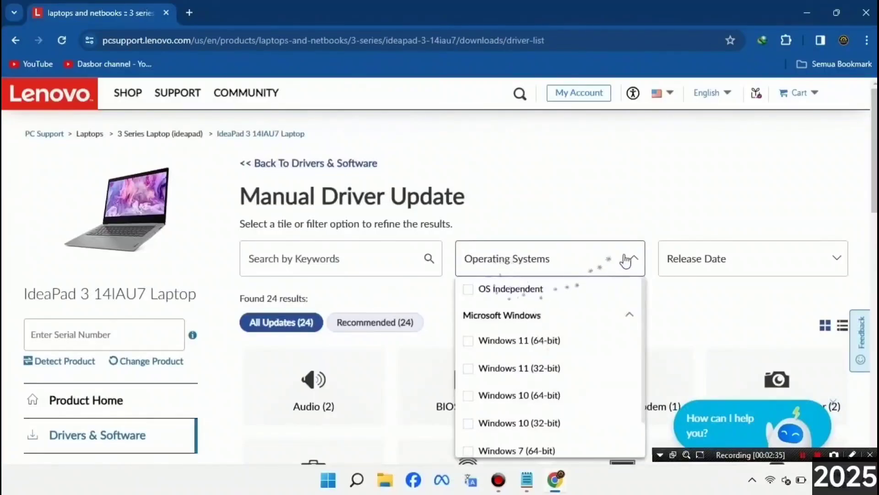
scroll(553, 367, "down", 3)
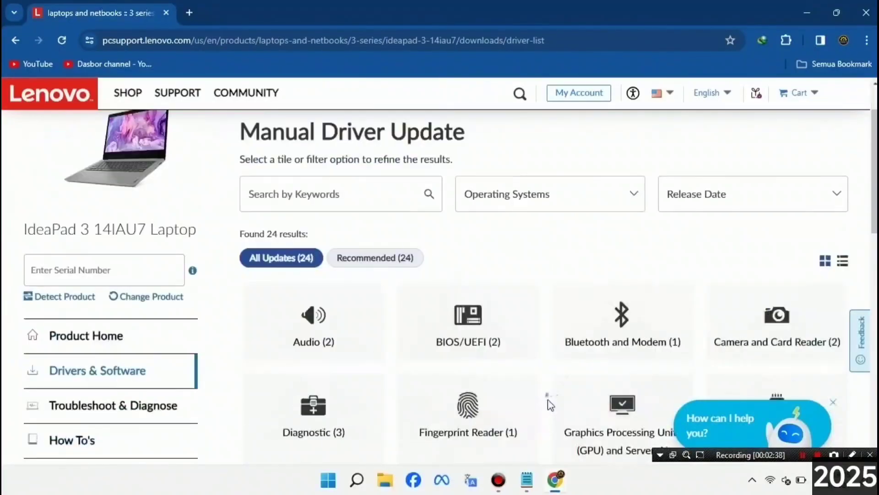
left_click(590, 206)
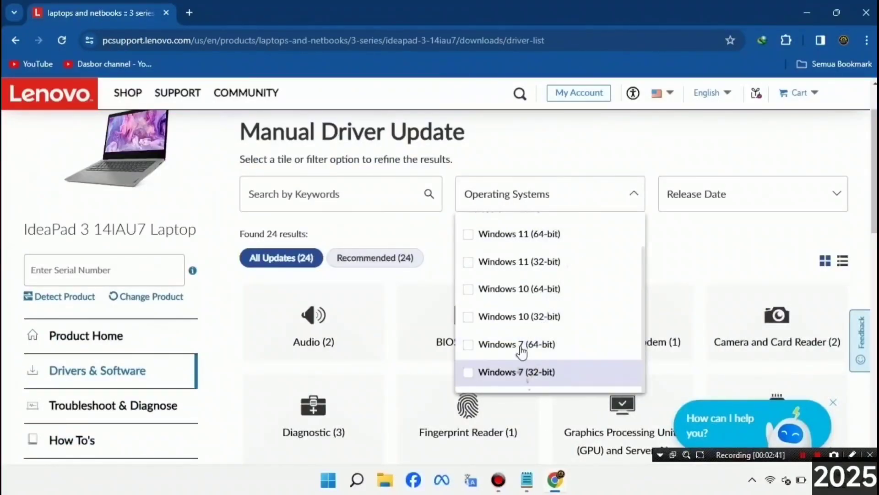
scroll(513, 304, "up", 1)
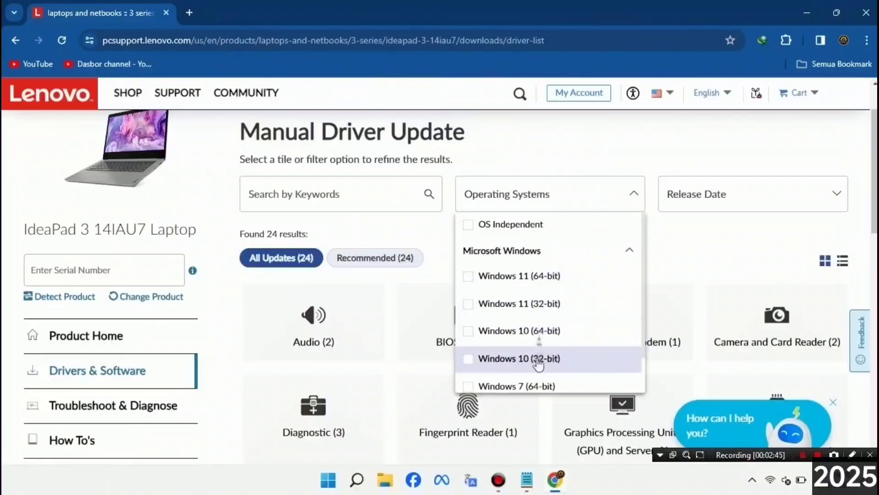
scroll(534, 312, "down", 1)
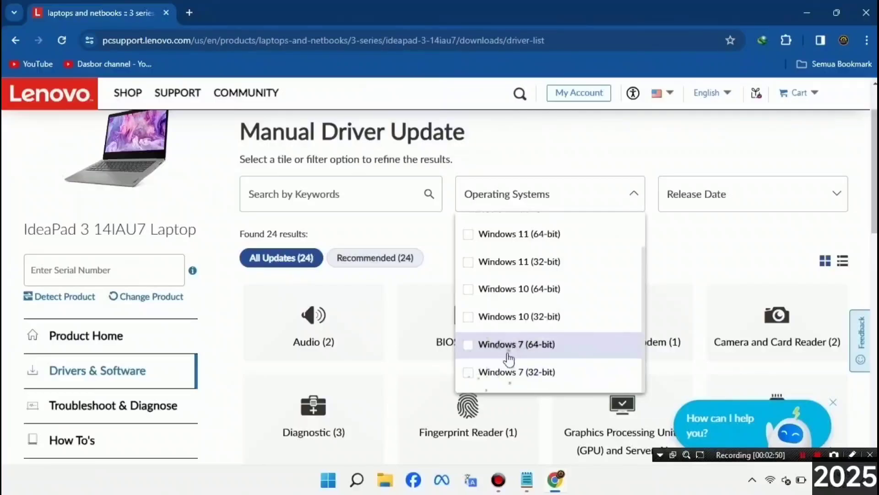
Step: Open the properties of This PC from File Explorer
left_click(386, 480)
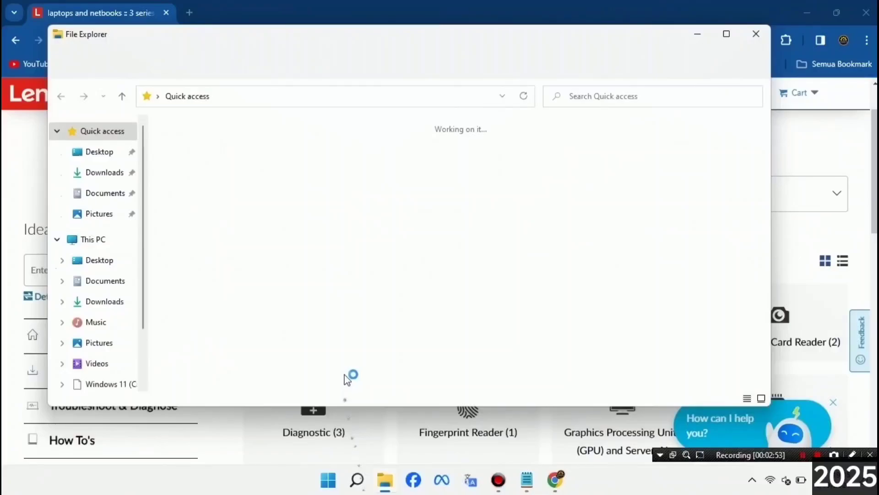
right_click(106, 242)
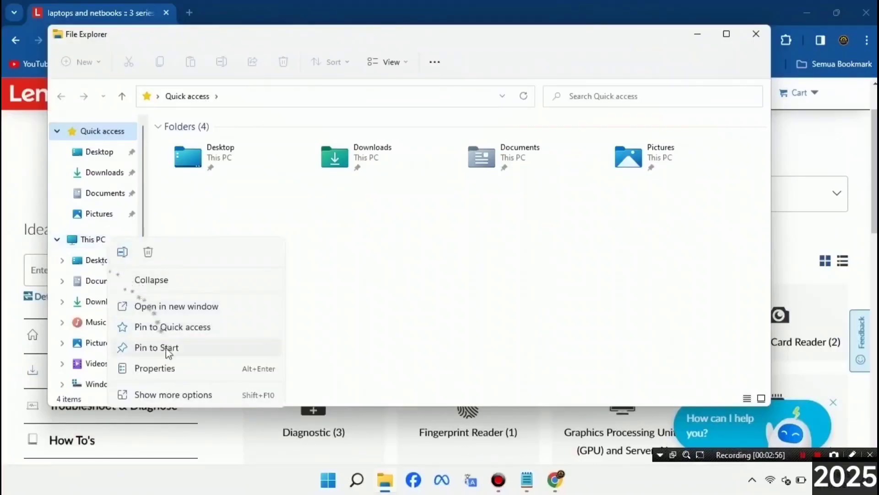
left_click(173, 394)
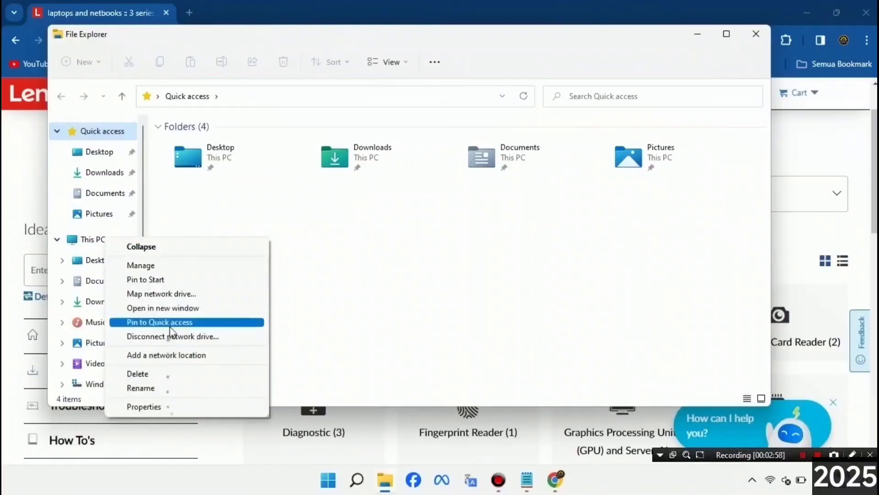
left_click(170, 407)
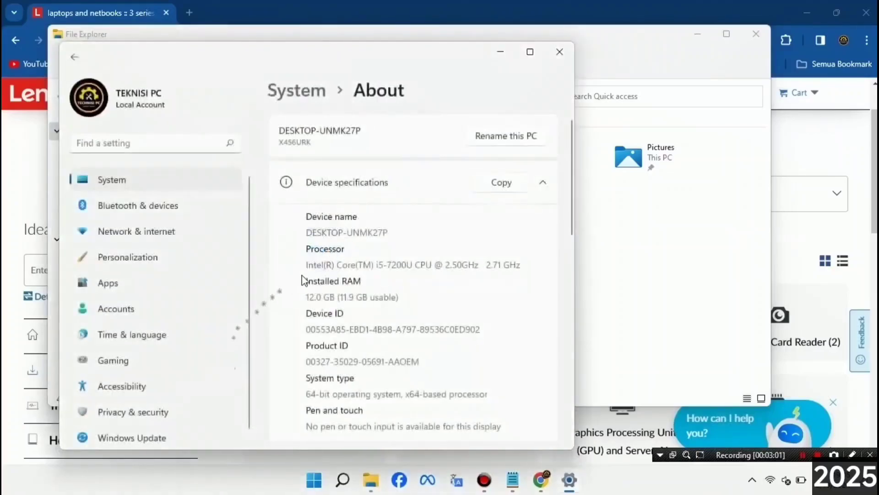
Step: Examine the Windows edition and the system type on the maximized System About page
scroll(360, 360, "down", 2)
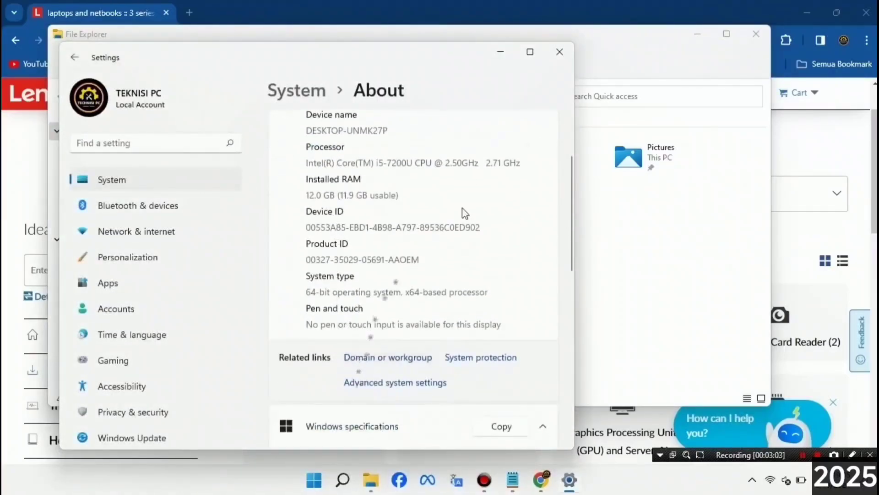
left_click(530, 52)
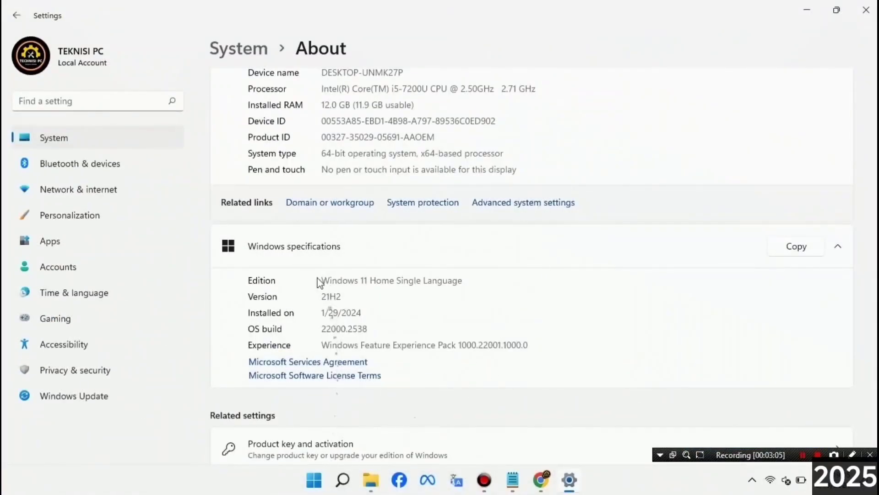
left_click_drag(325, 284, 465, 286)
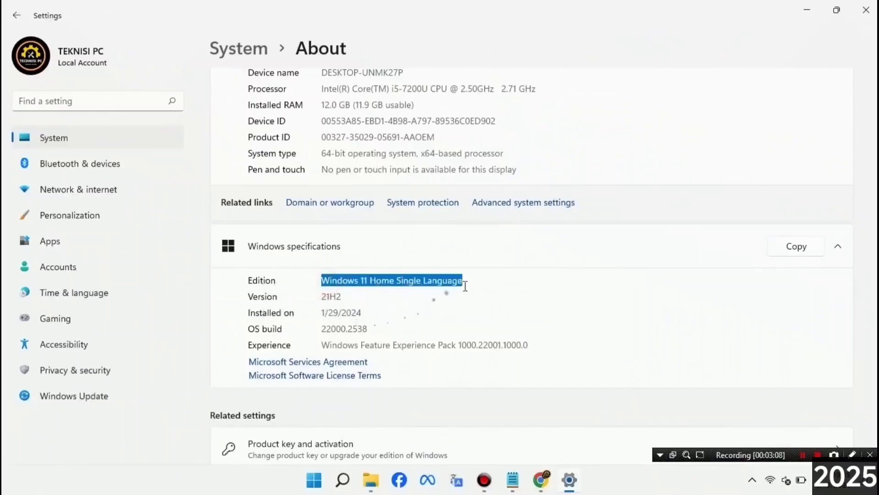
left_click(323, 153)
double_click(323, 154)
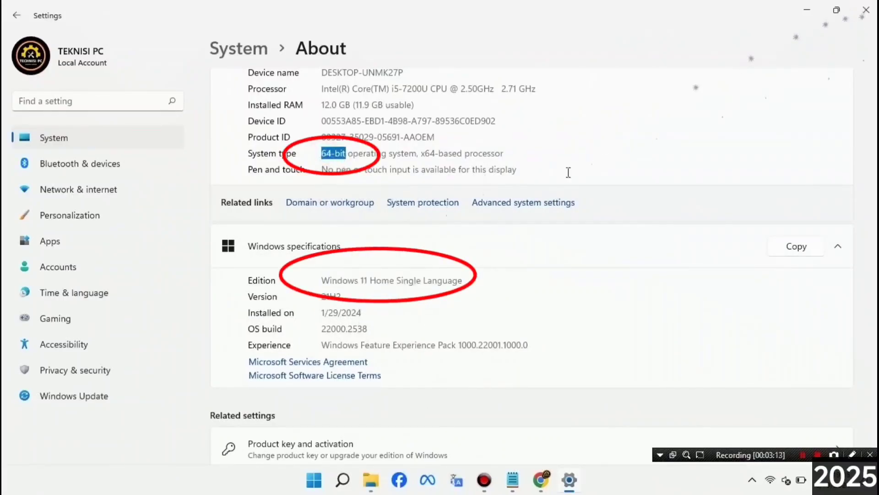
Step: Close the system settings and filter the laptop's manual driver update list to the Windows 11 (64-bit) operating system
left_click(864, 11)
left_click(754, 32)
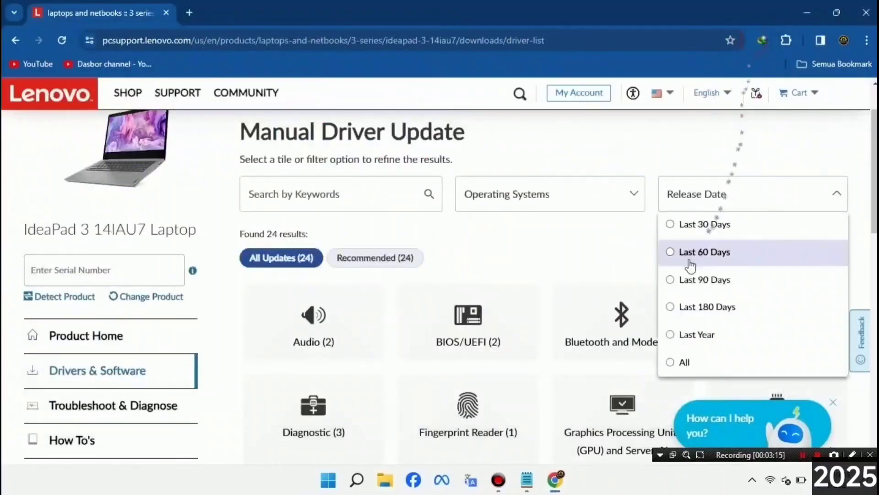
left_click(632, 209)
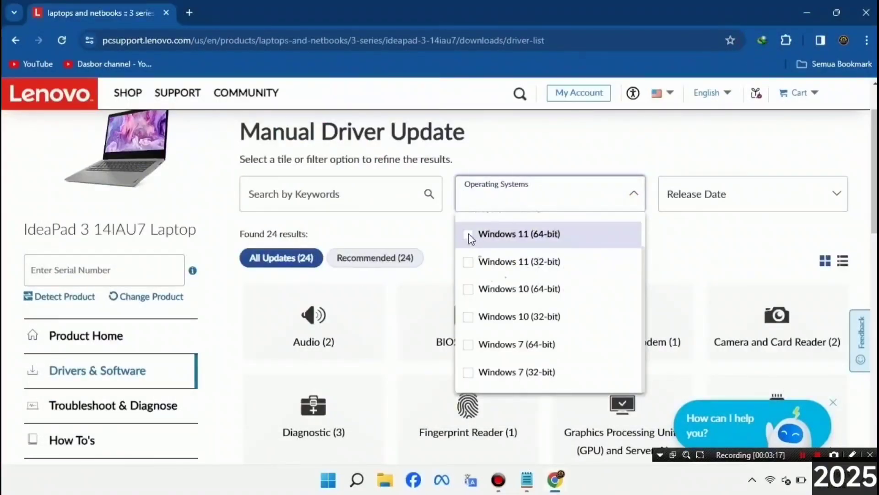
left_click(469, 234)
left_click(695, 249)
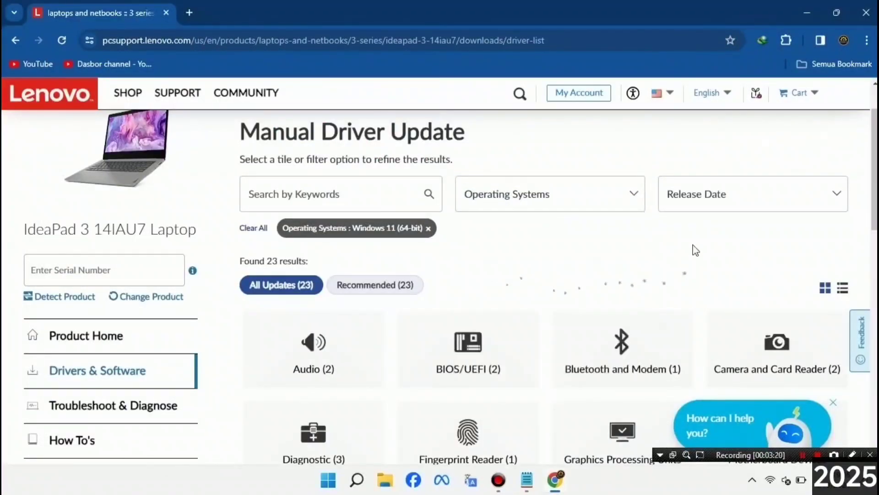
Step: Download the Bluetooth Driver (Intel, Realtek) for Windows 11 (64-bit) from the Bluetooth and Modem category to the Programs download folder
scroll(668, 287, "down", 3)
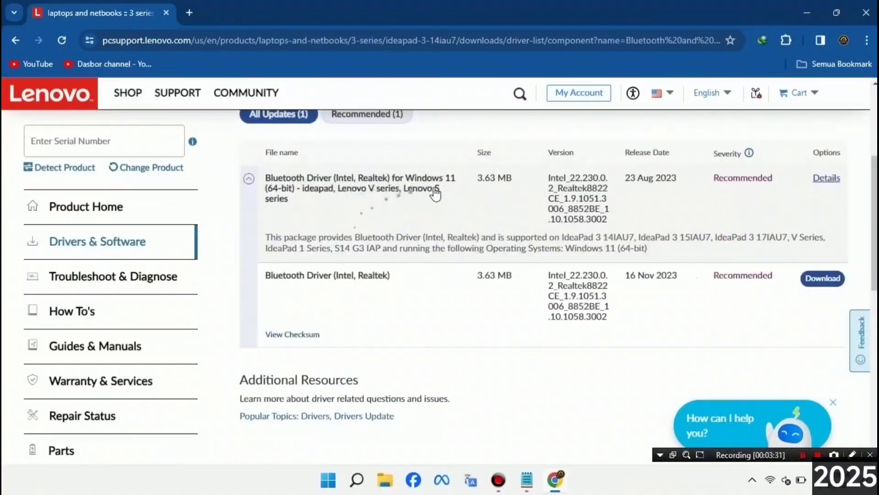
left_click(822, 279)
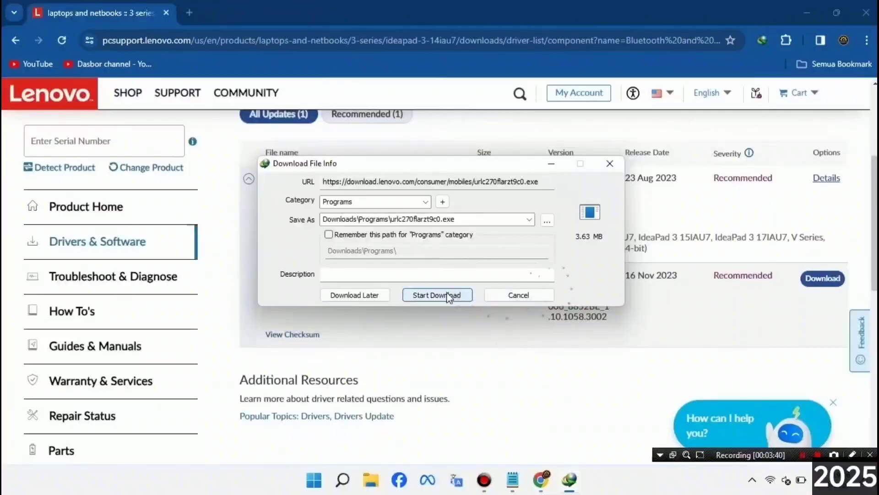
left_click(448, 295)
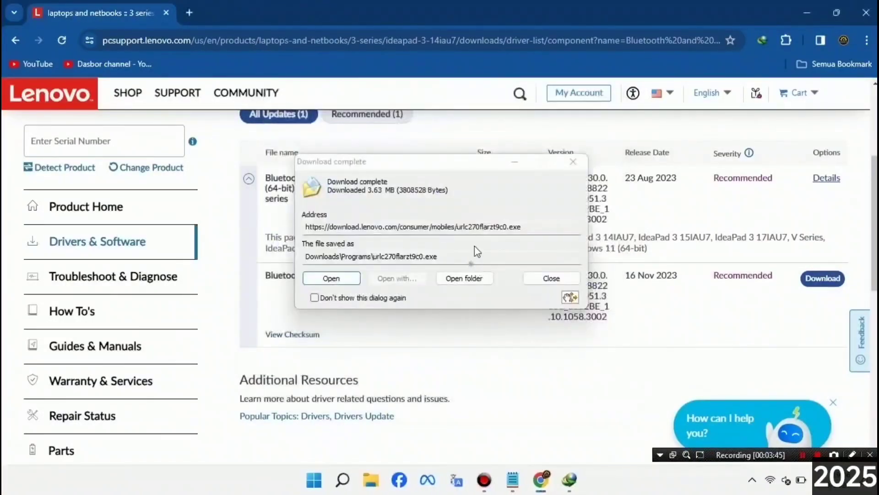
Step: View the downloaded driver installer in its containing folder, and close both the folder and the browser
left_click(465, 280)
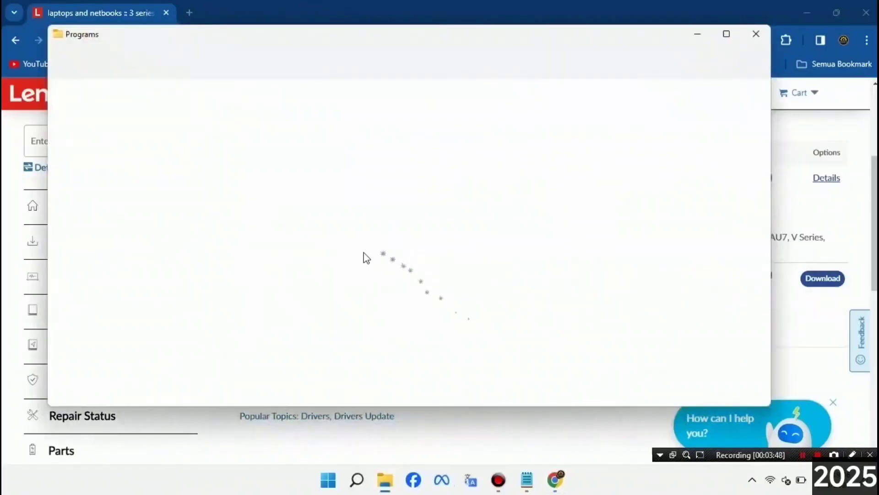
mouse_move(213, 188)
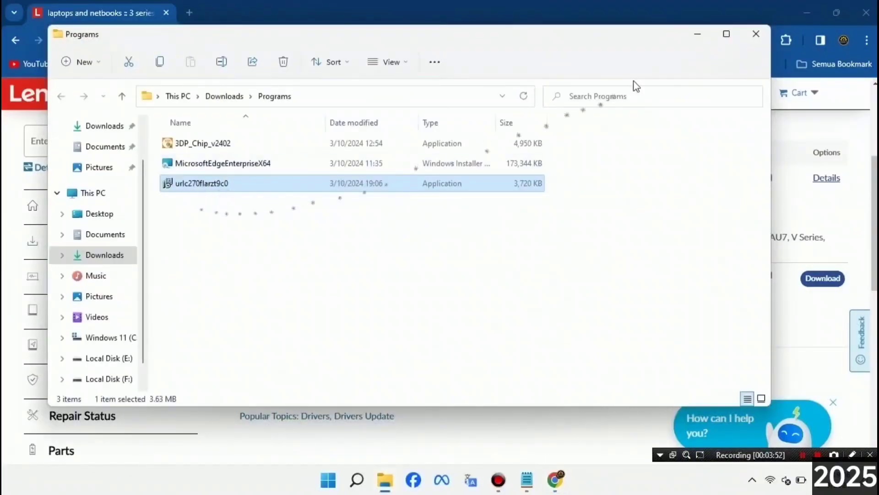
left_click(756, 33)
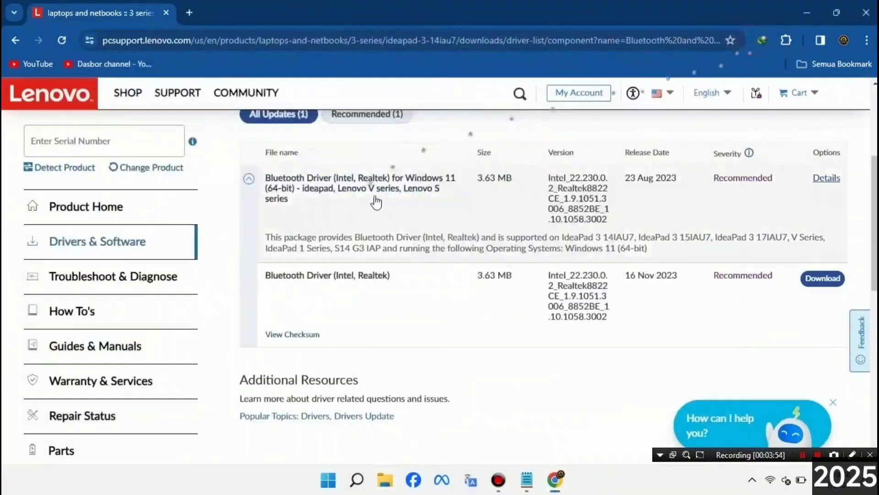
left_click(866, 18)
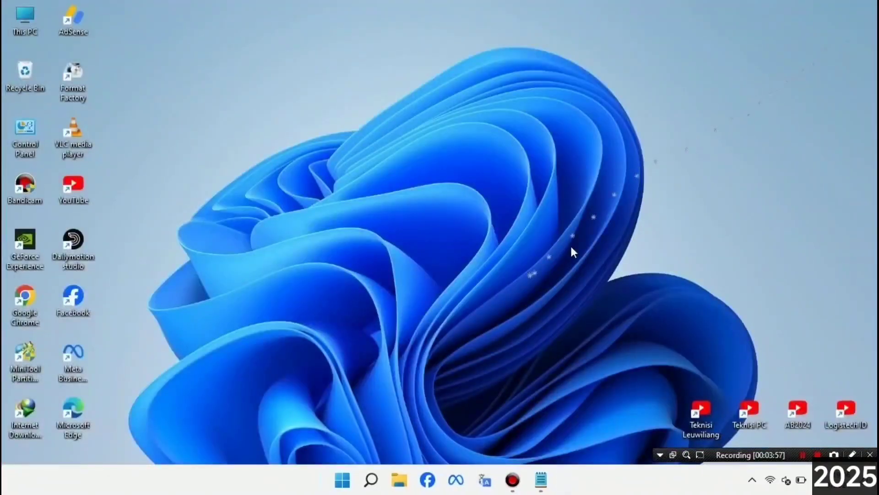